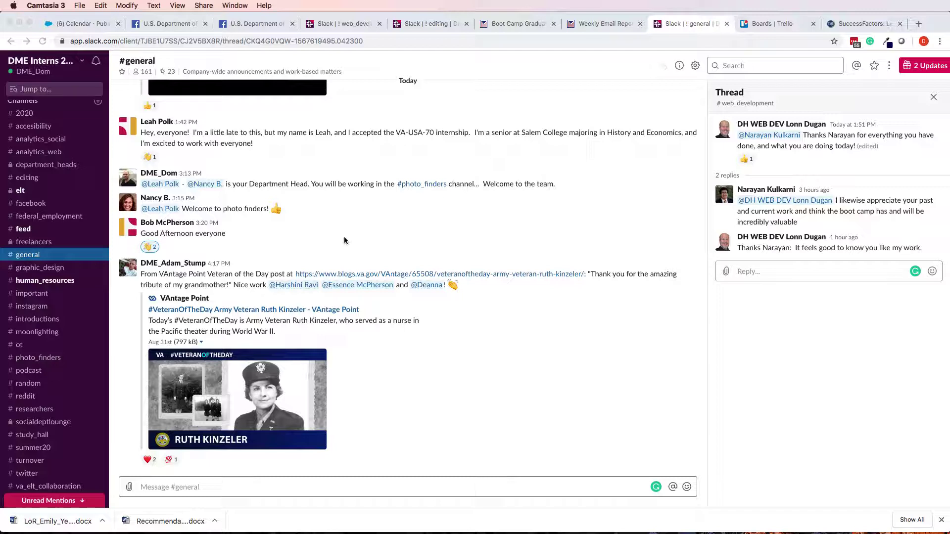
{"action": "left_click", "coordinate": [120, 78]}
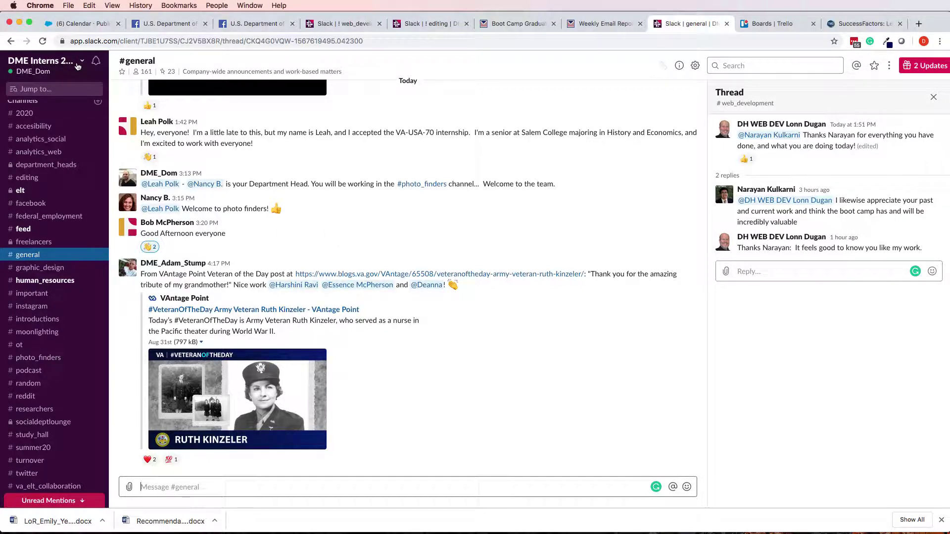
{"action": "left_click", "coordinate": [78, 66]}
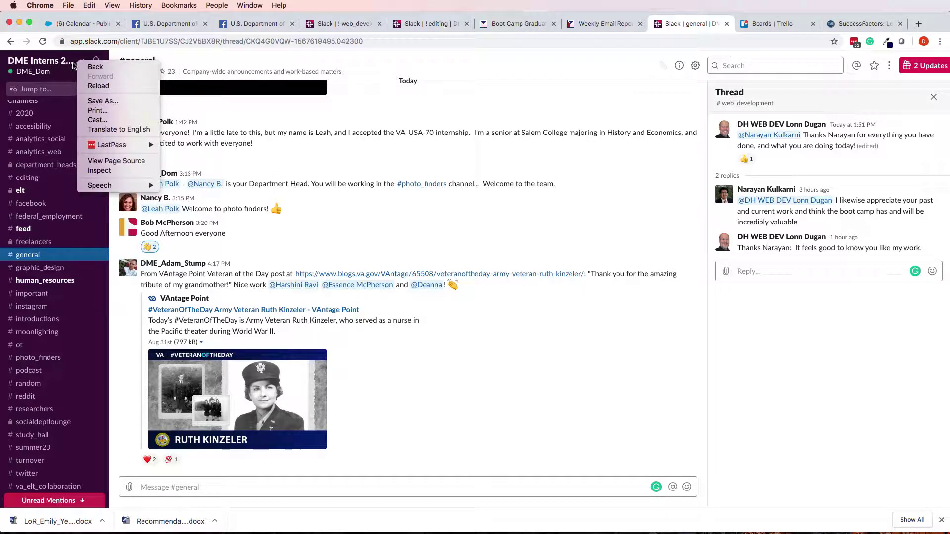
{"action": "left_click", "coordinate": [80, 65]}
{"action": "left_click", "coordinate": [81, 65]}
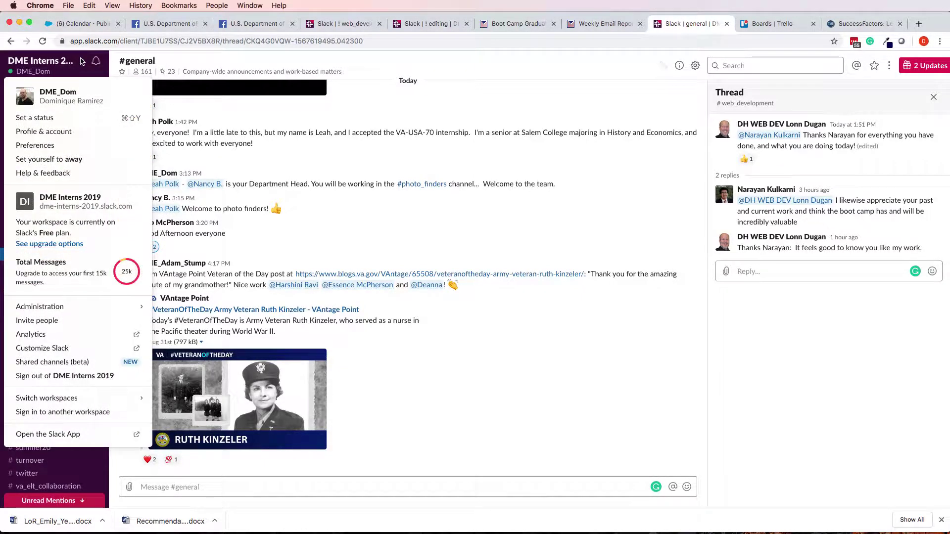
{"action": "left_click", "coordinate": [81, 60]}
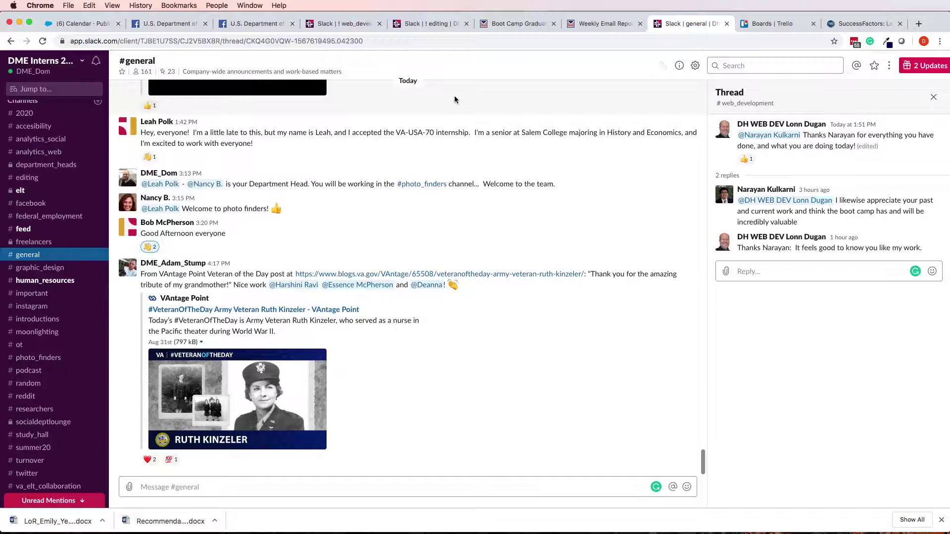
Open your own profile from the workspace options and look through its details and additional account actions.
{"action": "left_click", "coordinate": [79, 63]}
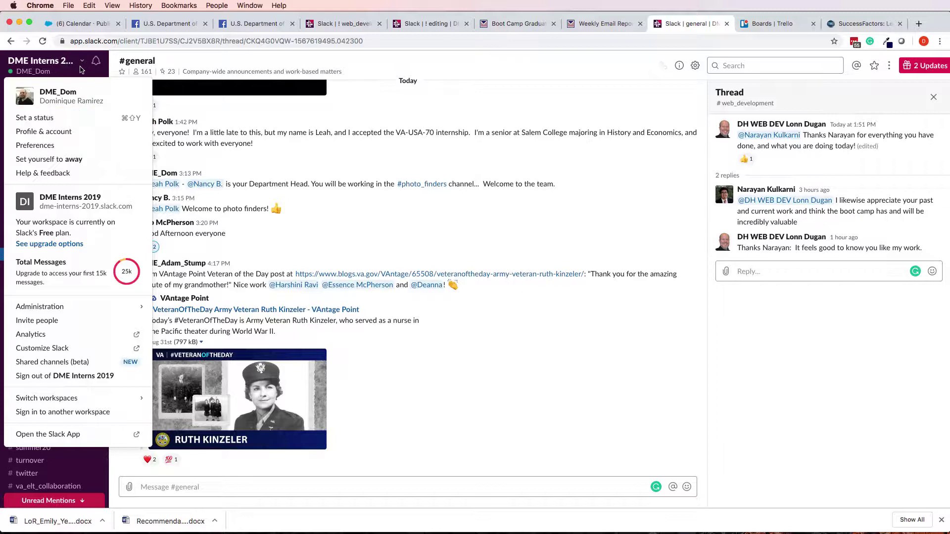
{"action": "left_click", "coordinate": [55, 137]}
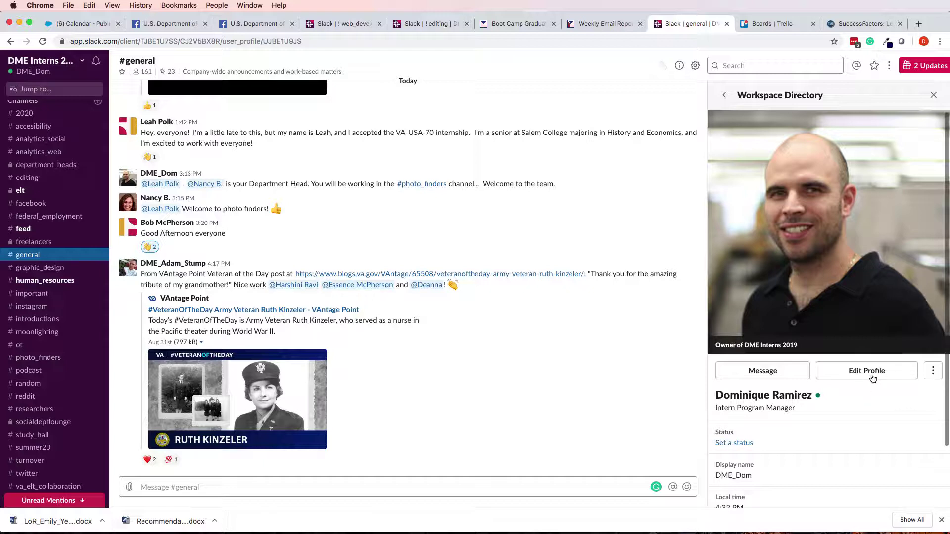
{"action": "scroll", "coordinate": [873, 379], "scroll_direction": "down", "scroll_amount": 3}
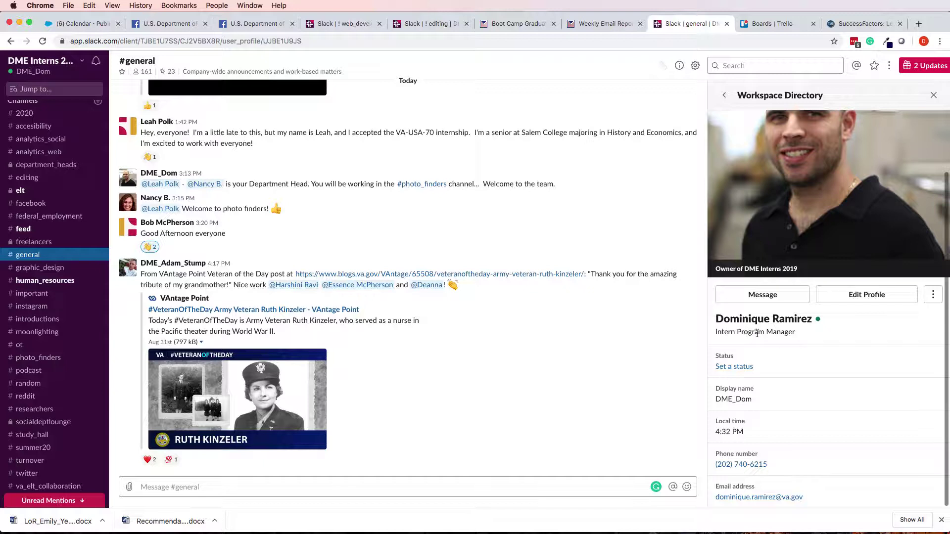
{"action": "left_click", "coordinate": [934, 295]}
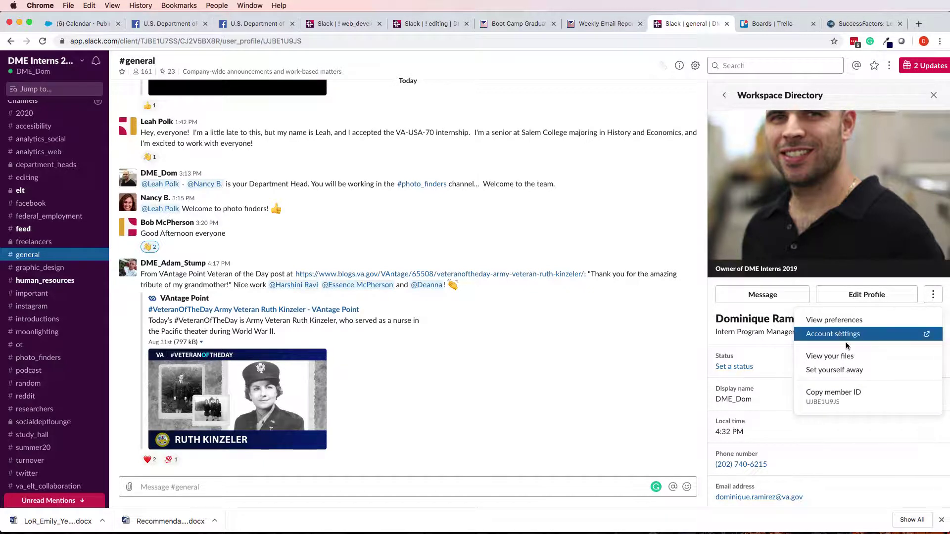
{"action": "left_click", "coordinate": [934, 295]}
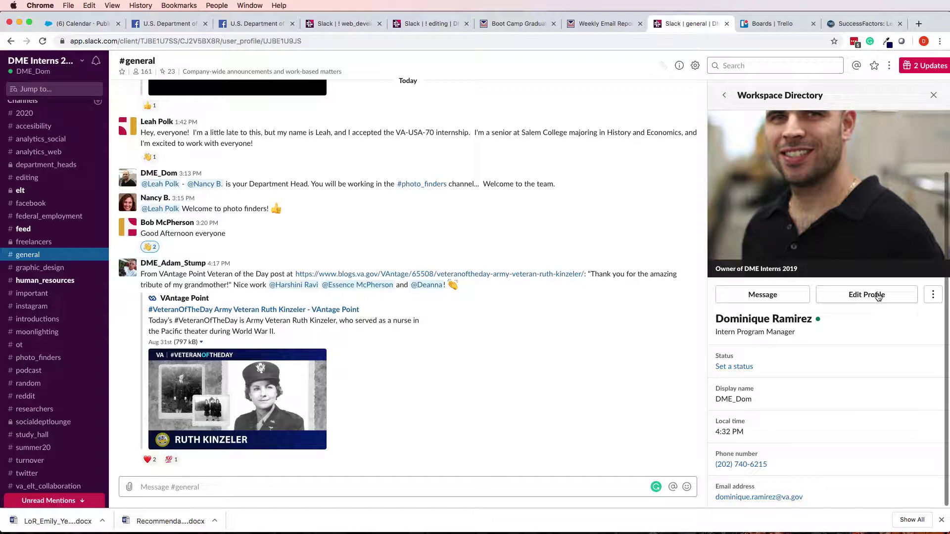
Start editing the profile and try "Editor - Instagram" and "Writer" as the What I do entry.
{"action": "left_click", "coordinate": [878, 296]}
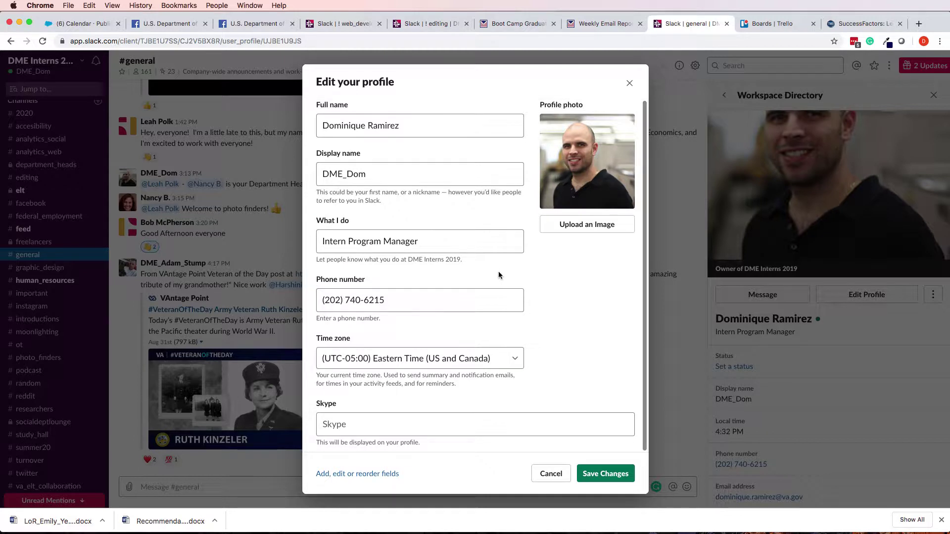
{"action": "left_click", "coordinate": [445, 248]}
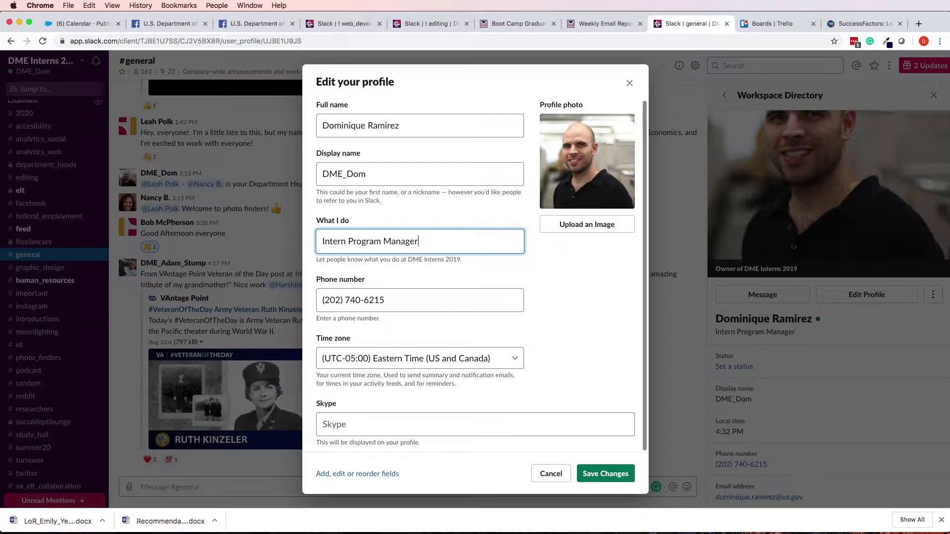
{"action": "key", "text": "super+a"}
{"action": "key", "text": "BackSpace"}
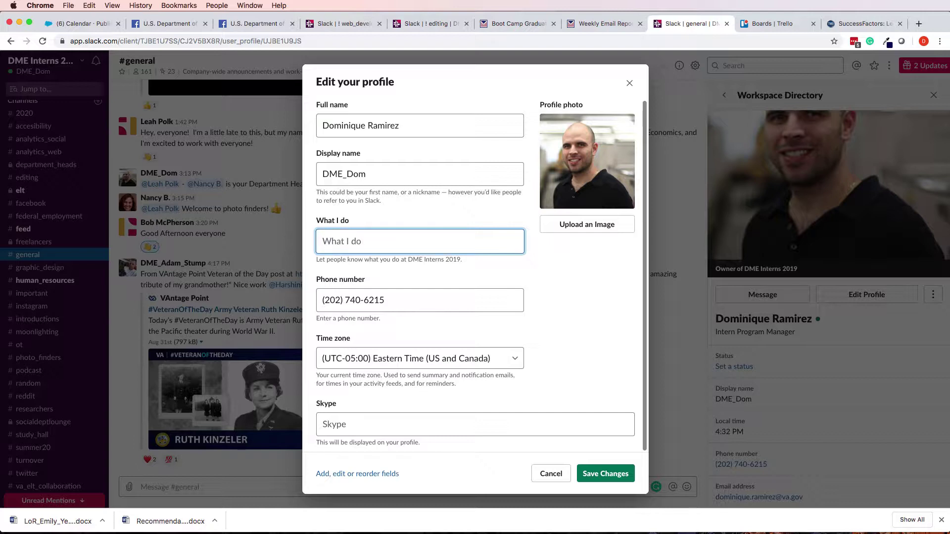
{"action": "type", "text": "Editor - Instagram"}
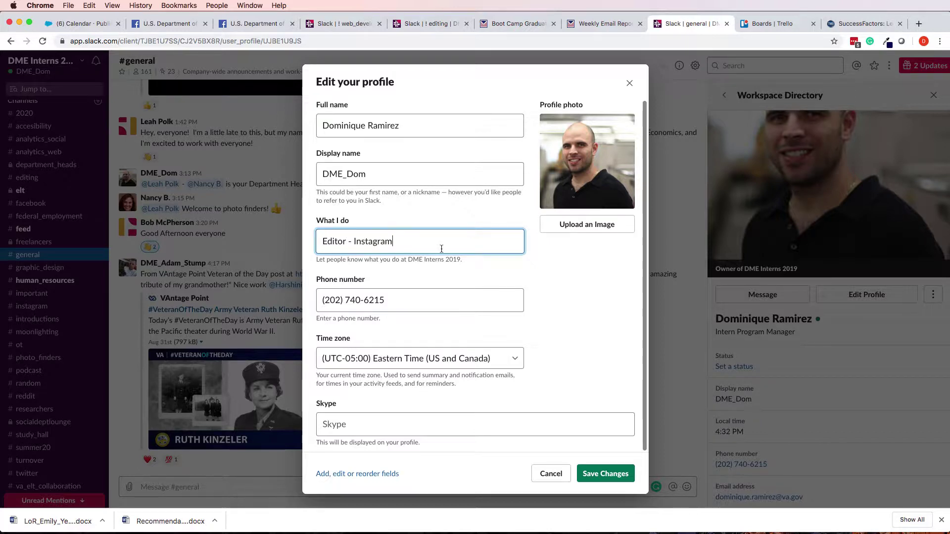
{"action": "key", "text": "super+a"}
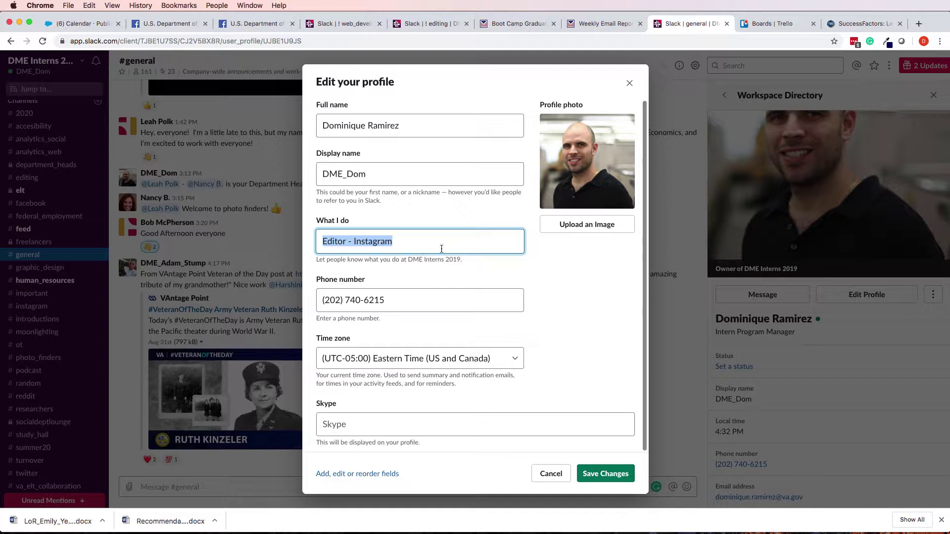
{"action": "type", "text": "Writer"}
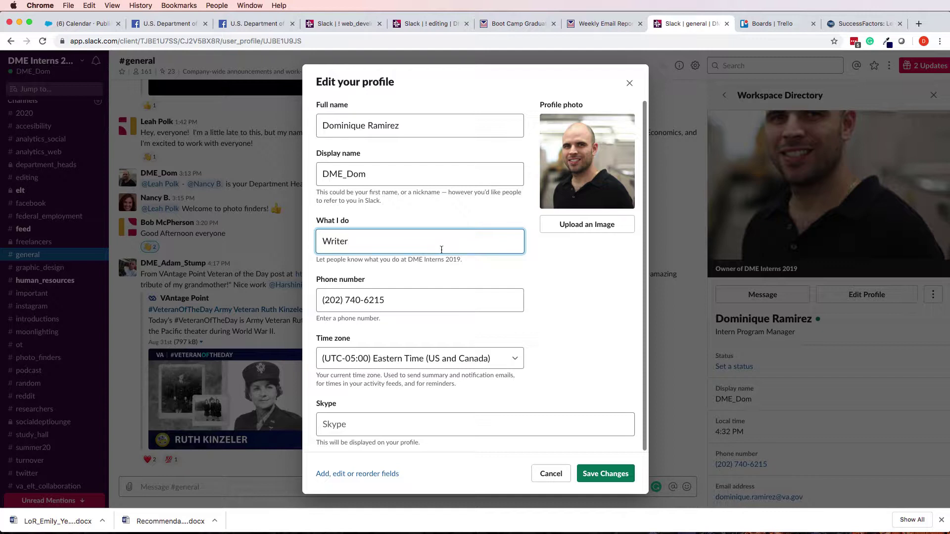
Set What I do to "Photo Finder", save the profile and check the profile card from your message in #general.
{"action": "key", "text": "super+a"}
{"action": "type", "text": "Photo Finder"}
{"action": "left_click", "coordinate": [601, 474]}
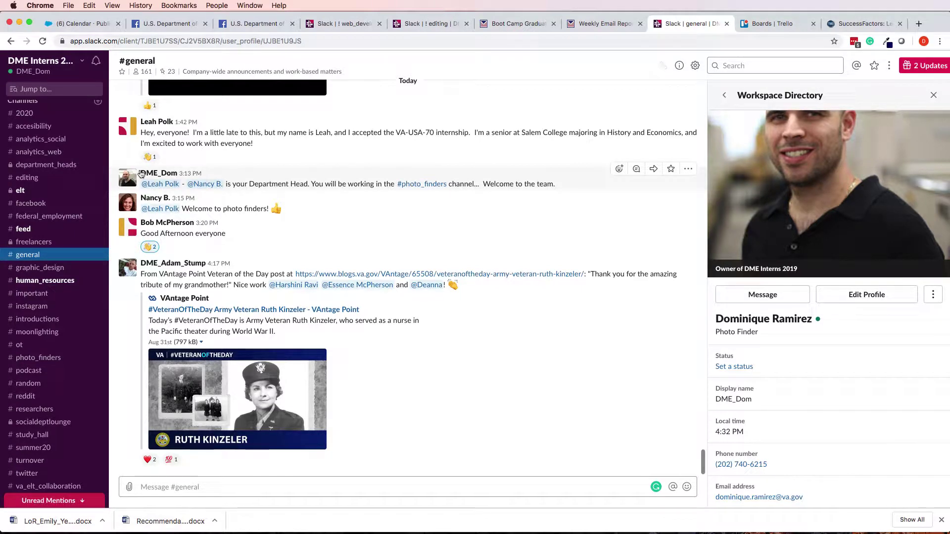
{"action": "left_click", "coordinate": [157, 173]}
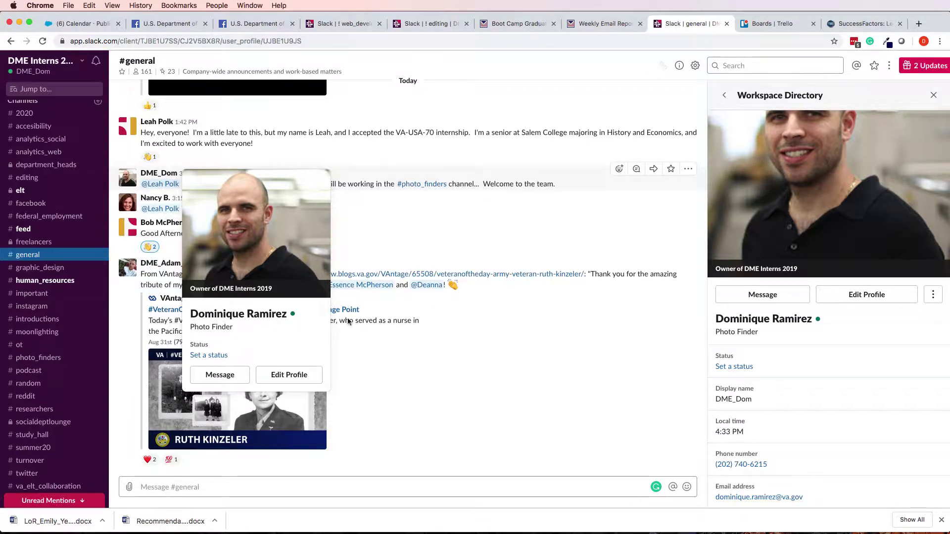
{"action": "left_click", "coordinate": [480, 227]}
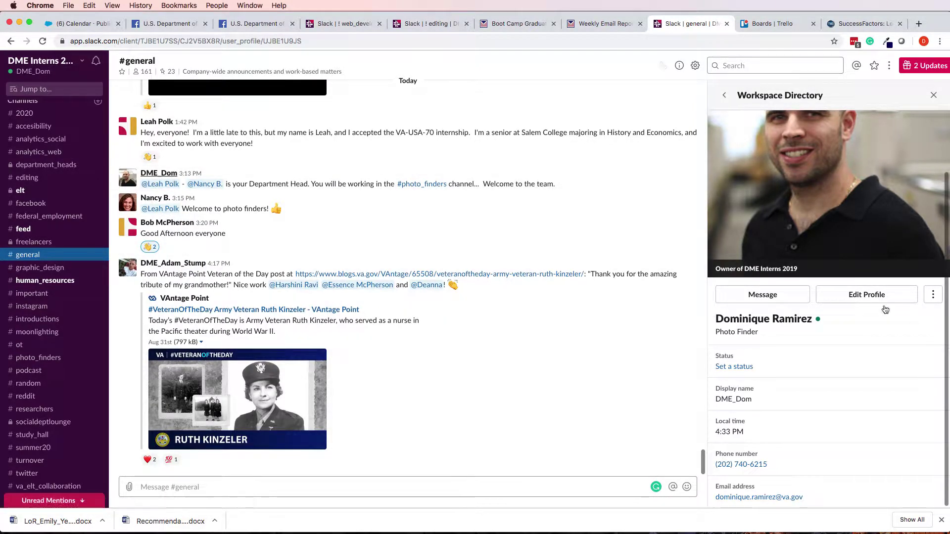
Edit the profile's display name to the short first name followed by "_Photo_Finder" and save the changes.
{"action": "left_click", "coordinate": [865, 295]}
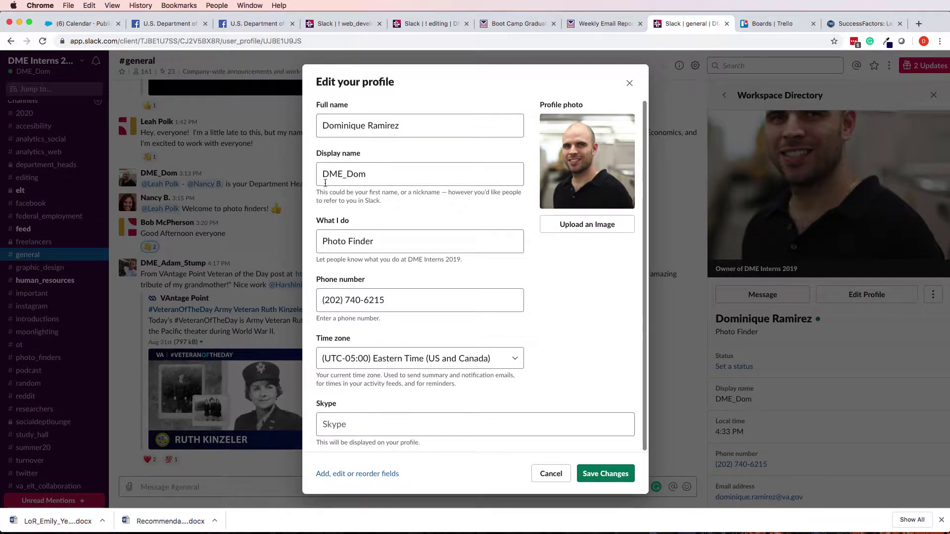
{"action": "left_click", "coordinate": [382, 178]}
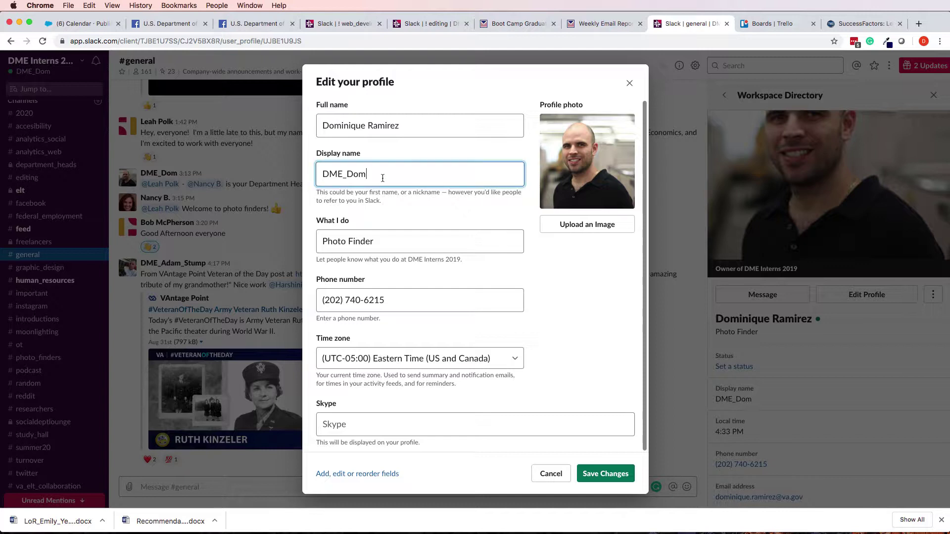
{"action": "left_click_drag", "start_coordinate": [383, 178], "coordinate": [309, 175]}
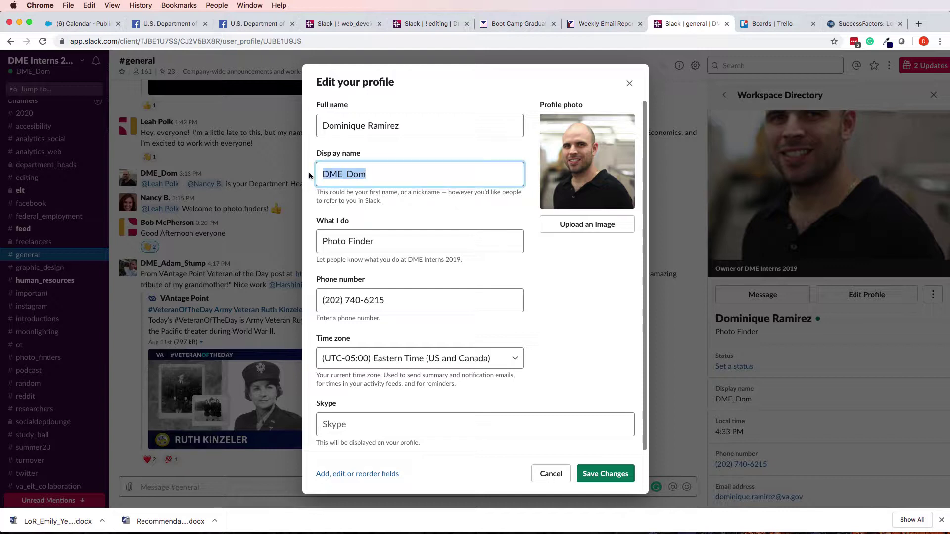
{"action": "type", "text": "Dom_"}
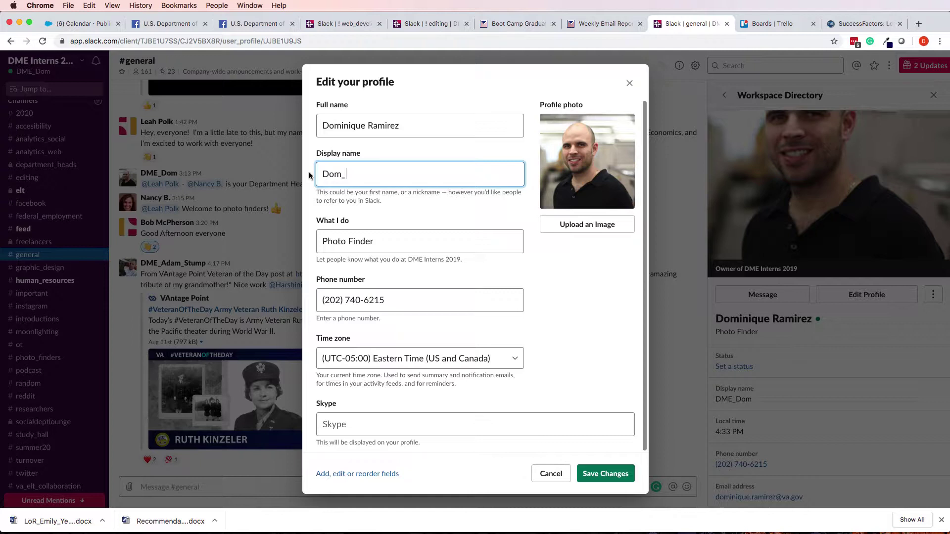
{"action": "type", "text": "Photo_Finder"}
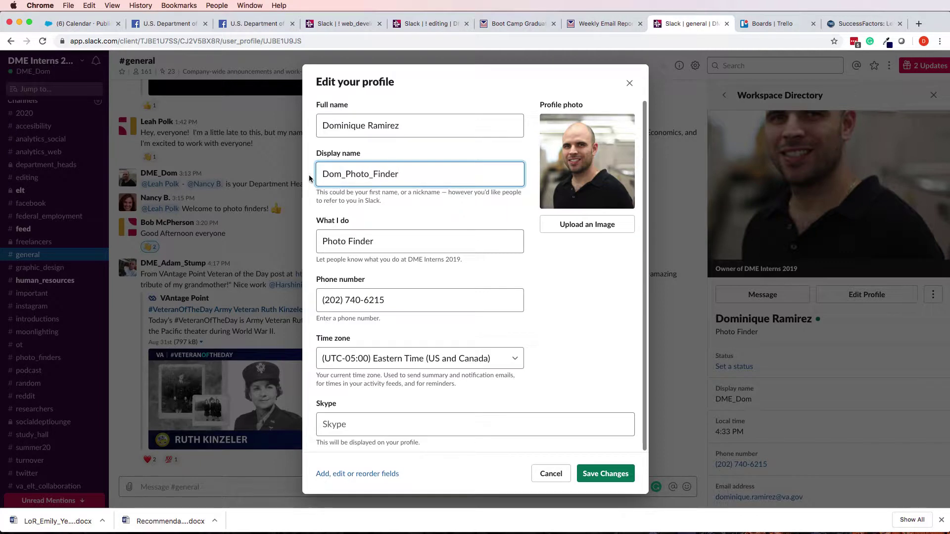
{"action": "left_click", "coordinate": [605, 474]}
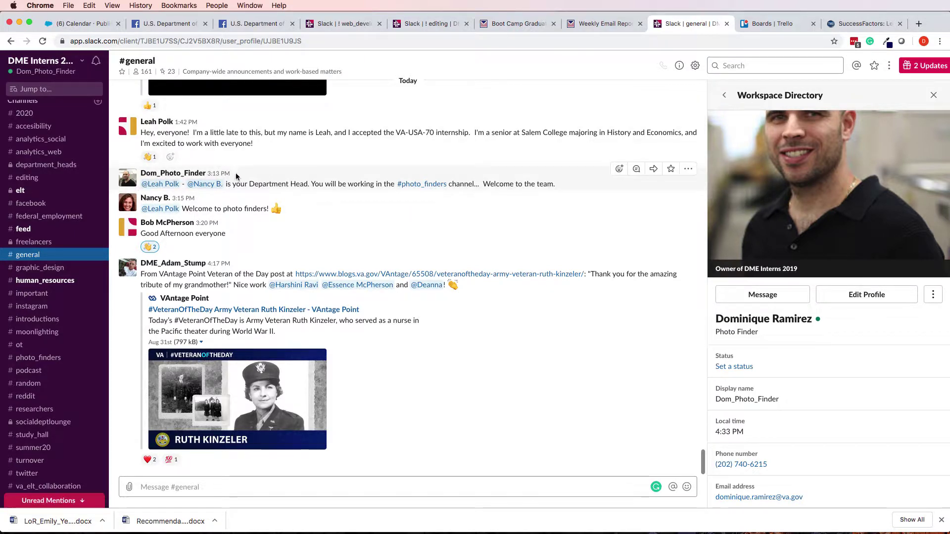
Check the role shown on the profile card from your #general message and under the name in the directory profile.
{"action": "left_click", "coordinate": [161, 174]}
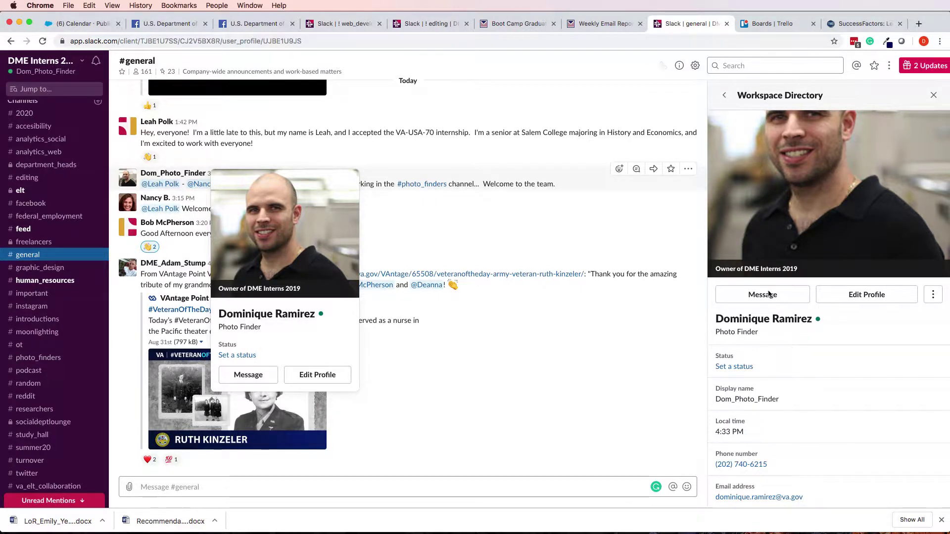
{"action": "left_click", "coordinate": [761, 333]}
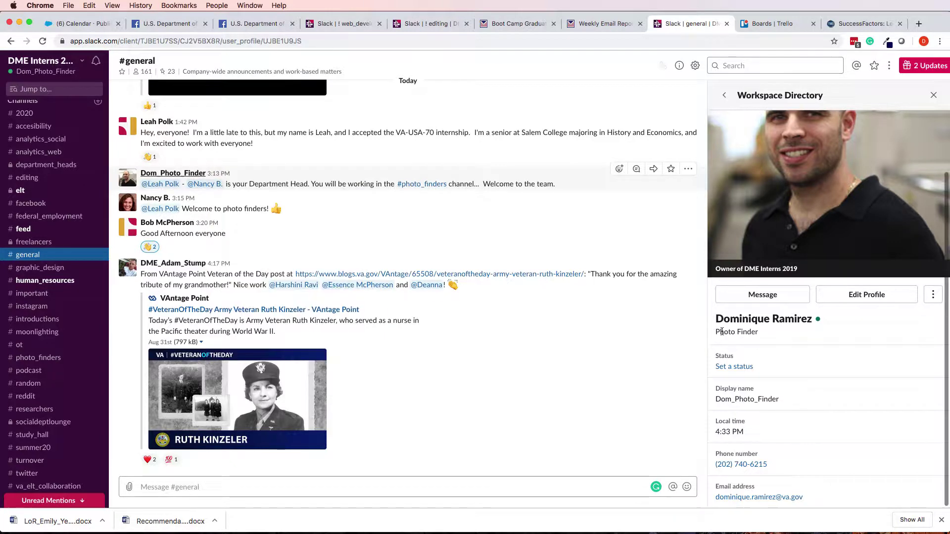
{"action": "left_click_drag", "start_coordinate": [761, 334], "coordinate": [715, 336]}
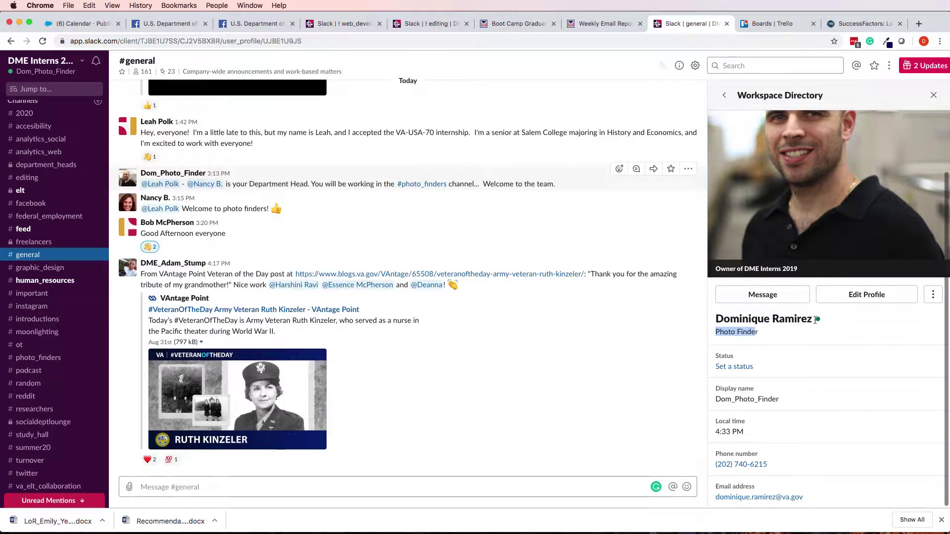
Reopen the profile for editing and set the display name to "DME_" followed by the short first name.
{"action": "left_click", "coordinate": [891, 297]}
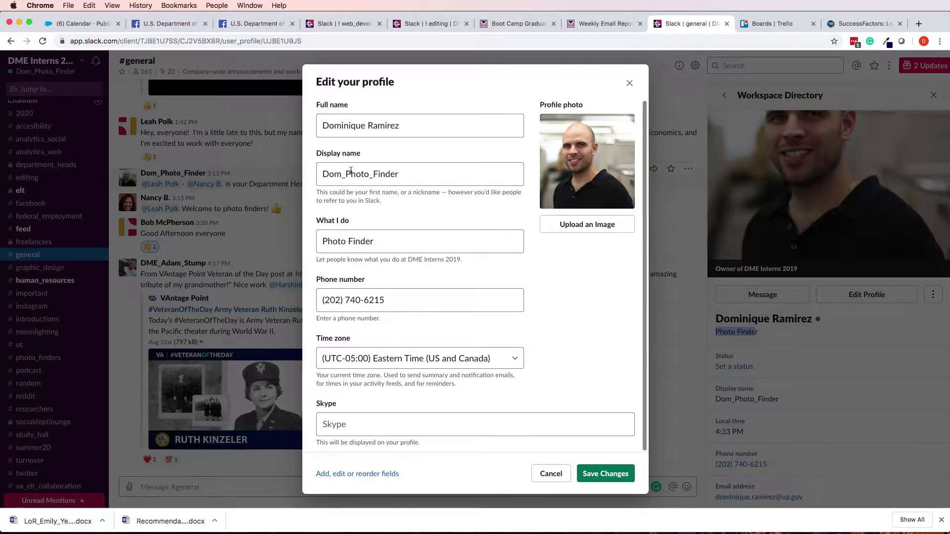
{"action": "left_click_drag", "start_coordinate": [346, 174], "coordinate": [399, 182]}
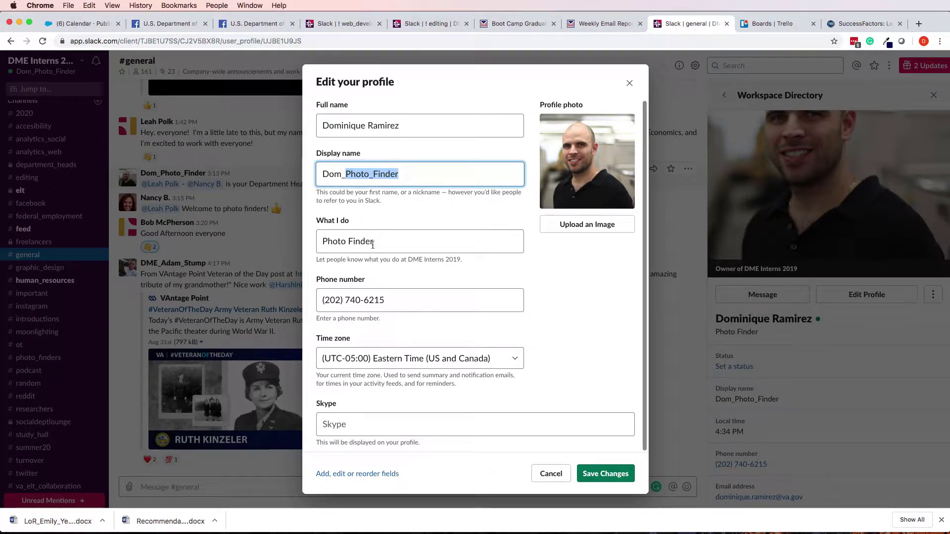
{"action": "left_click", "coordinate": [398, 245]}
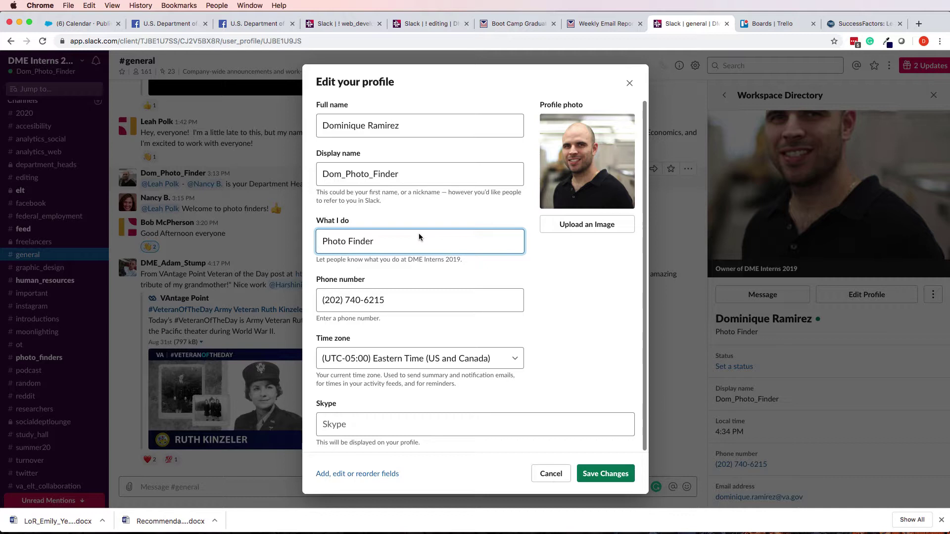
{"action": "left_click", "coordinate": [357, 296]}
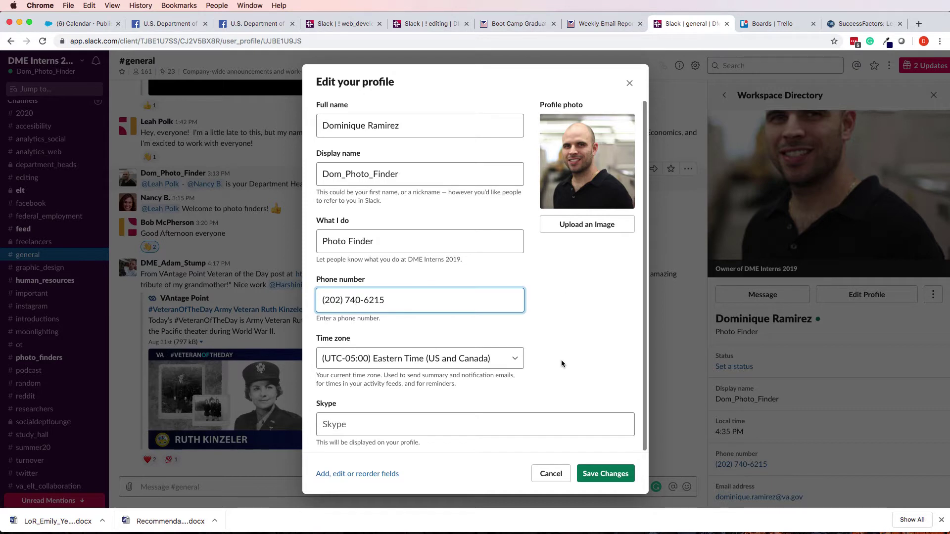
{"action": "left_click", "coordinate": [372, 173]}
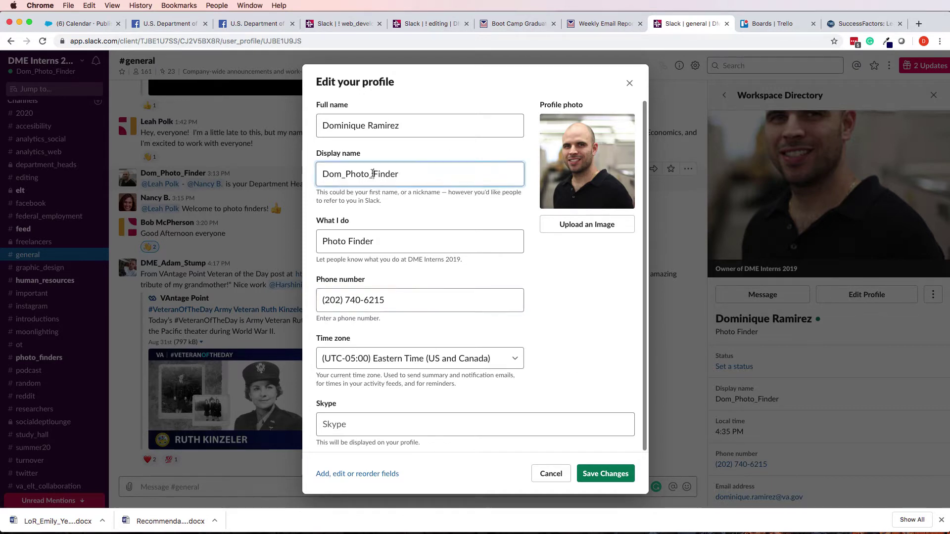
{"action": "double_click", "coordinate": [372, 173]}
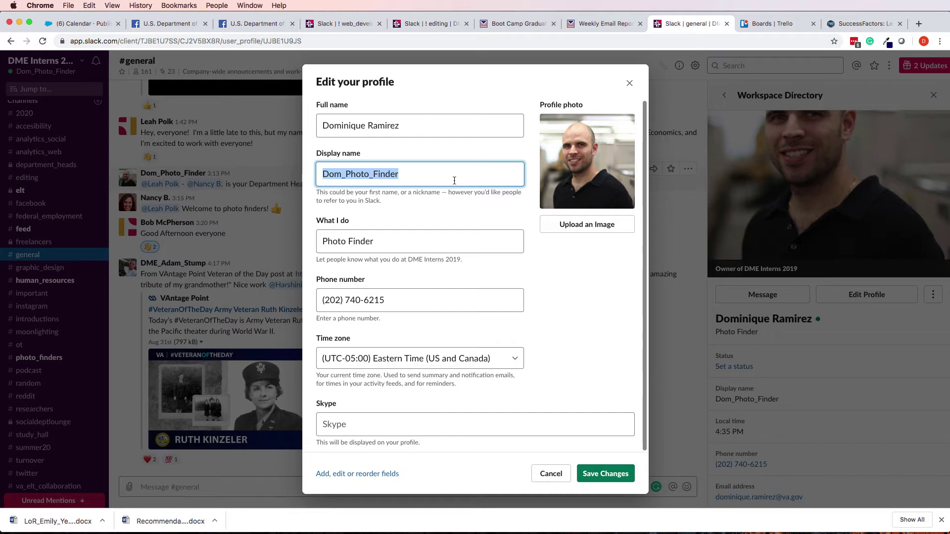
{"action": "type", "text": "DME_"}
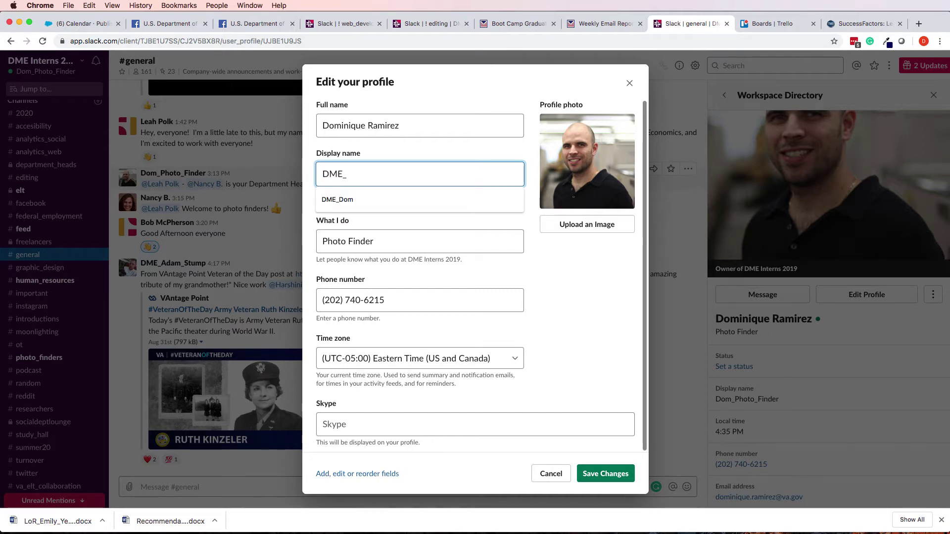
{"action": "type", "text": "Dom"}
Set the What I do entry to "Intern Program Manager" and save the profile changes.
{"action": "left_click", "coordinate": [405, 236]}
{"action": "triple_click", "coordinate": [404, 236]}
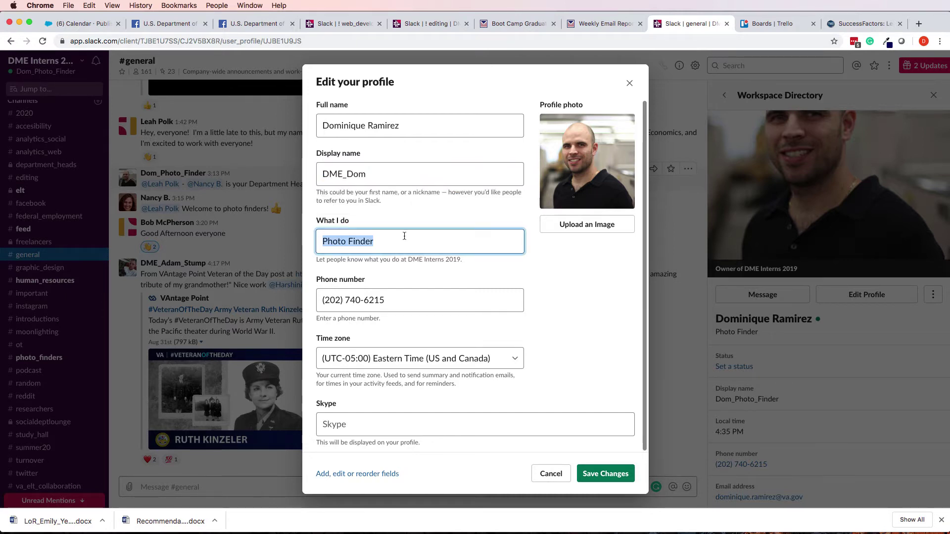
{"action": "type", "text": "Intern Program Manager"}
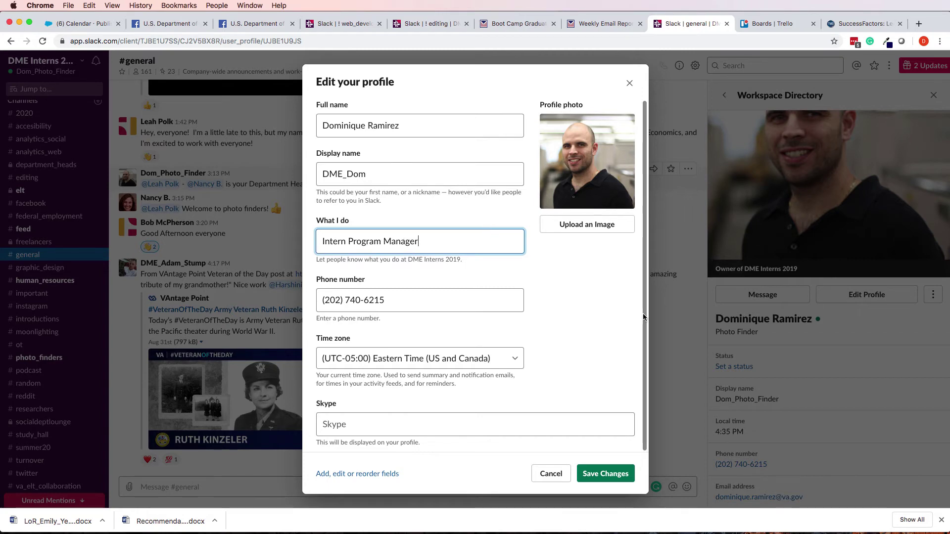
{"action": "left_click", "coordinate": [616, 473]}
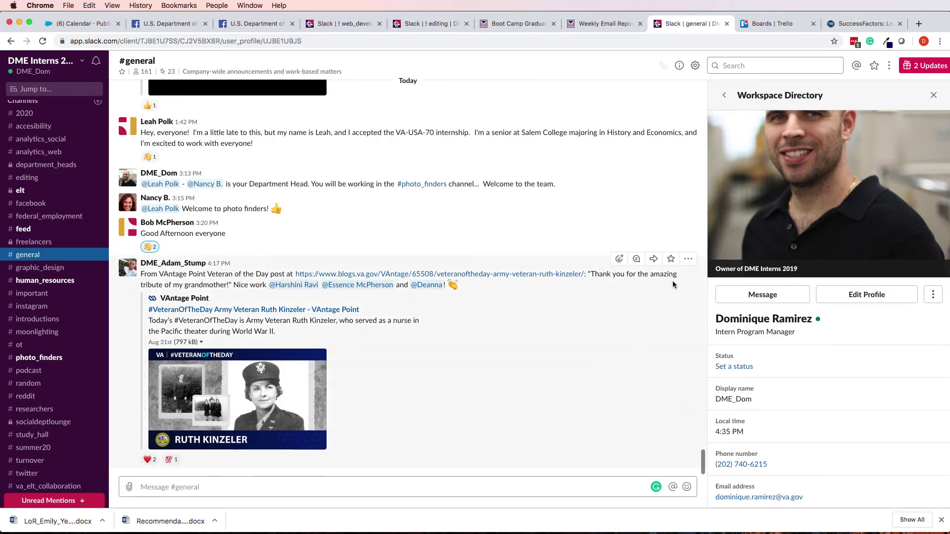